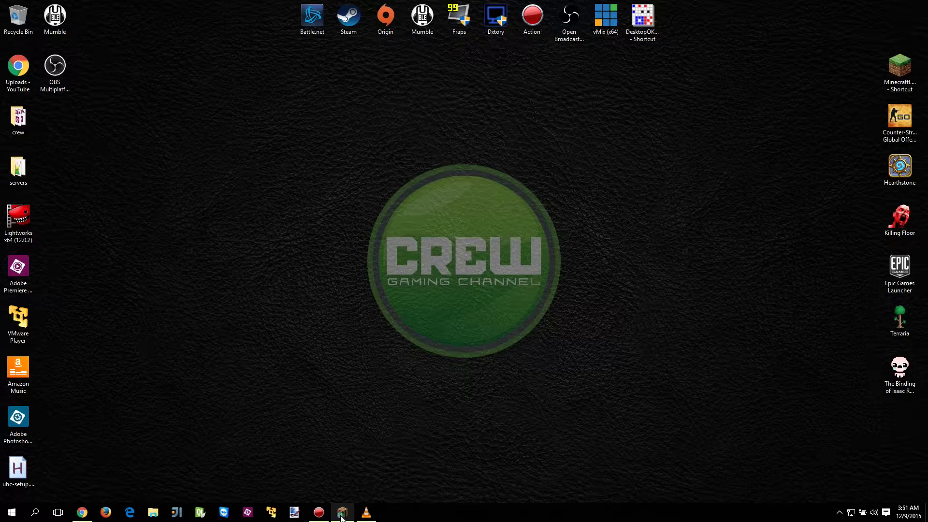
# Switch to Minecraft, view the unshaded world in full screen, and close the game
pyautogui.click(342, 517)
pyautogui.press('F11')
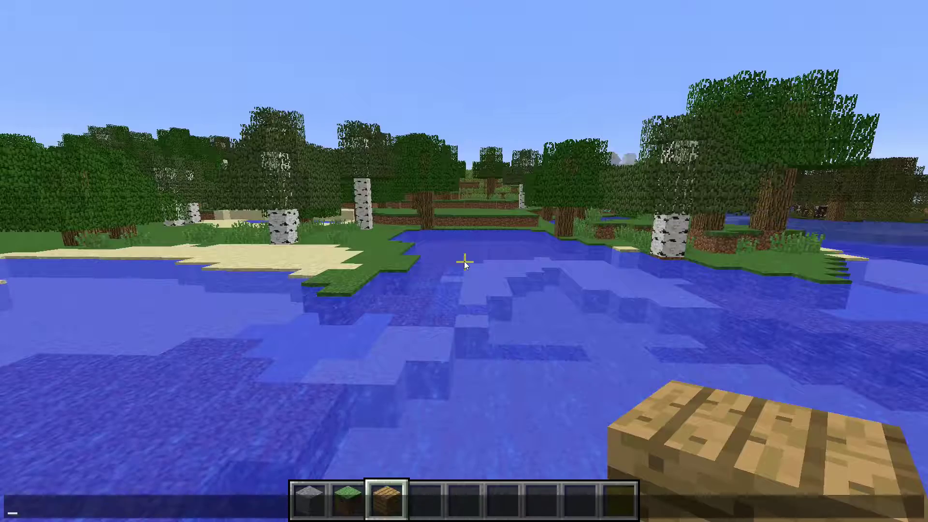
pyautogui.click(497, 304)
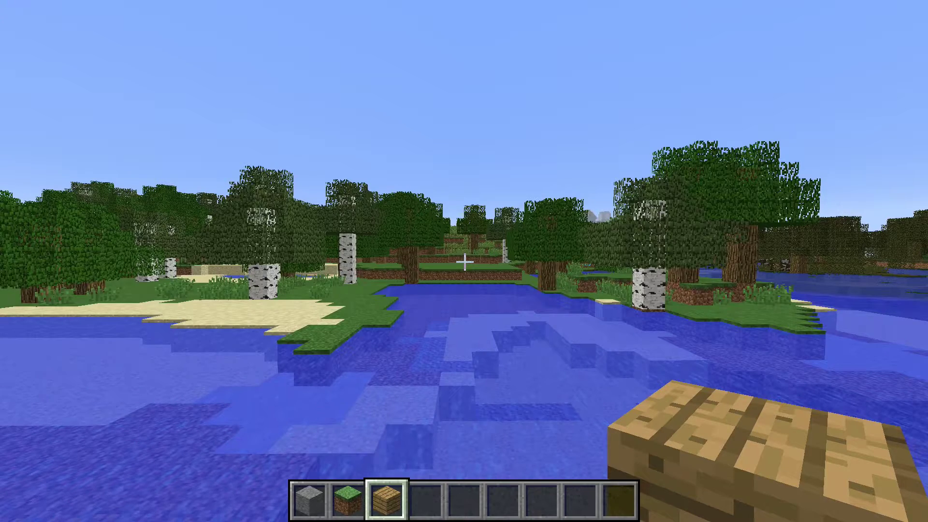
pyautogui.press('F11')
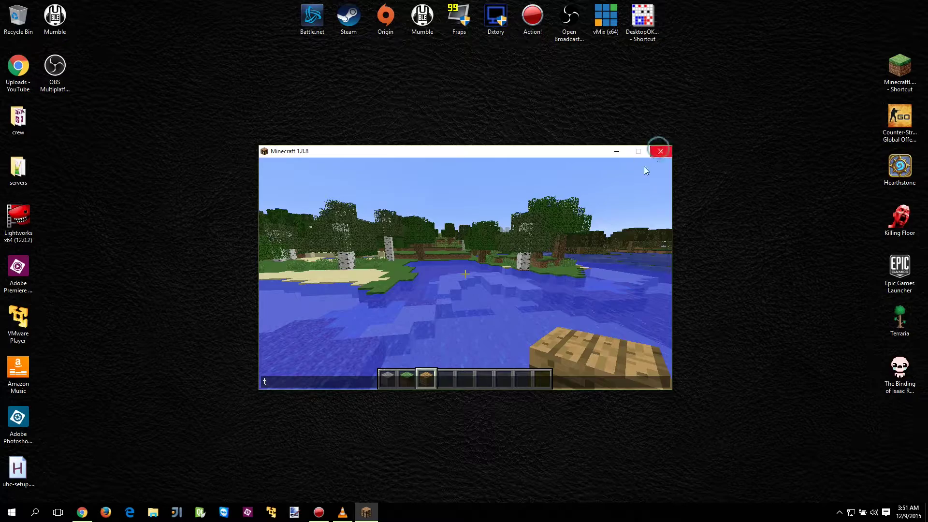
pyautogui.click(660, 151)
# Switch to VLC media player, pause the full-screen Minecraft shaders recording, leave full screen and close the player
pyautogui.click(343, 513)
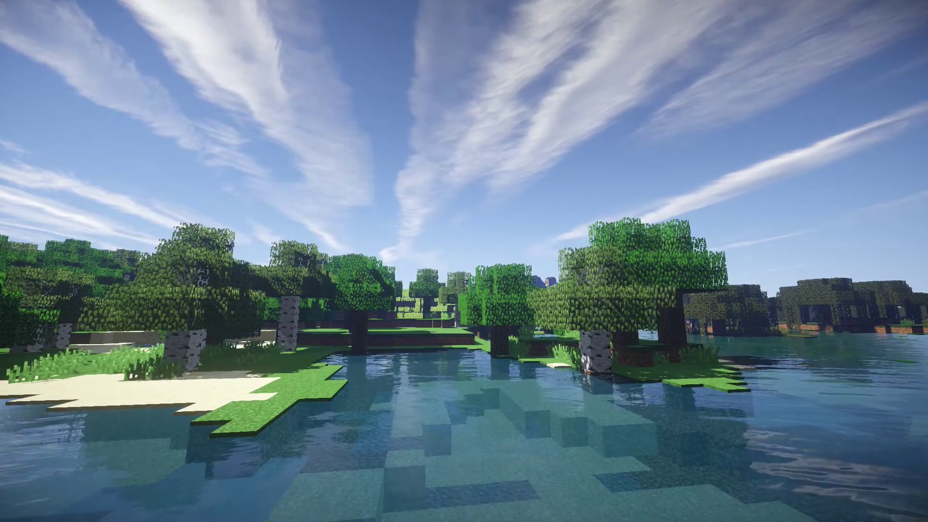
pyautogui.press('space')
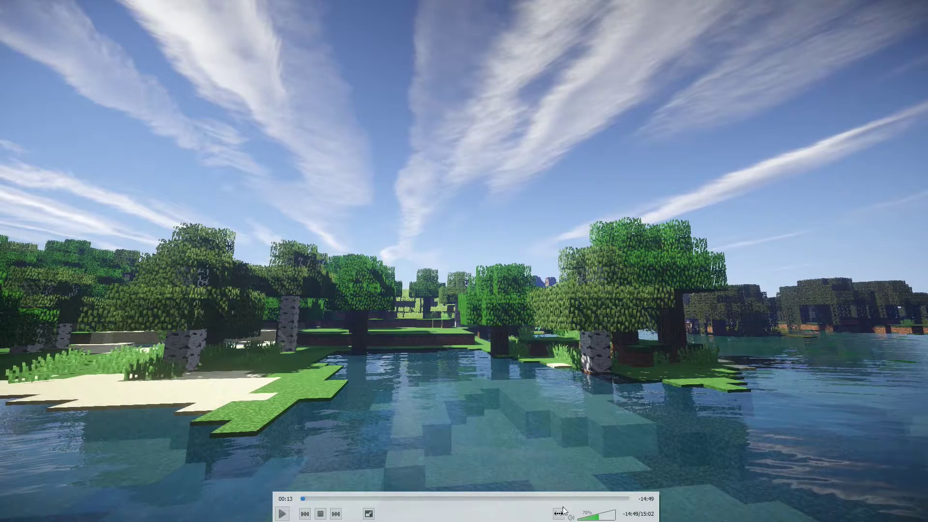
pyautogui.click(369, 514)
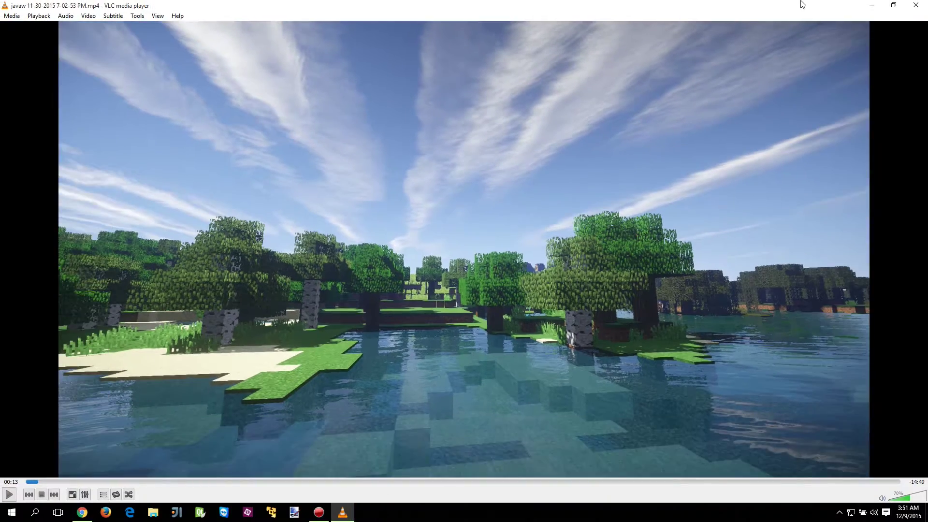
pyautogui.click(917, 5)
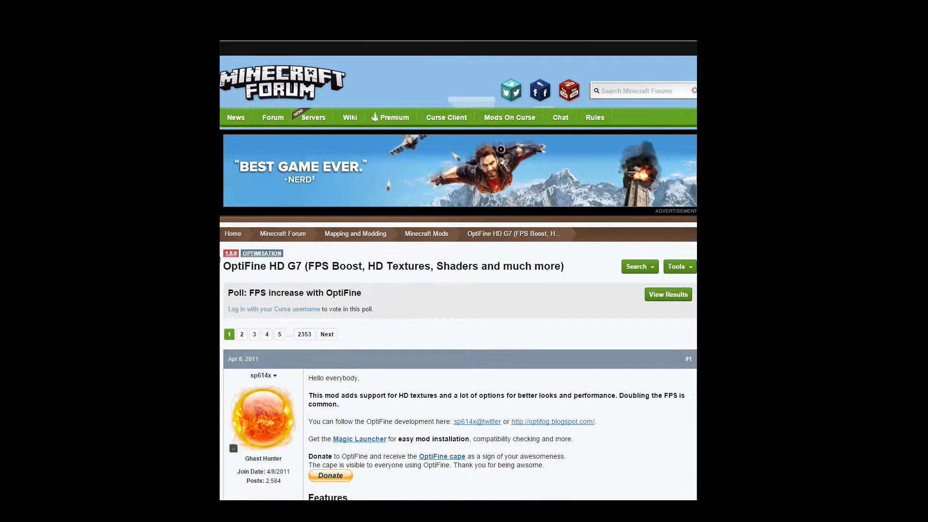
# Download OptiFine_1.8.8_HD_U_G7.jar through the mirror link for Minecraft 1.8.8 in the OptiFine forum thread
pyautogui.scroll(-5, 356, 318)
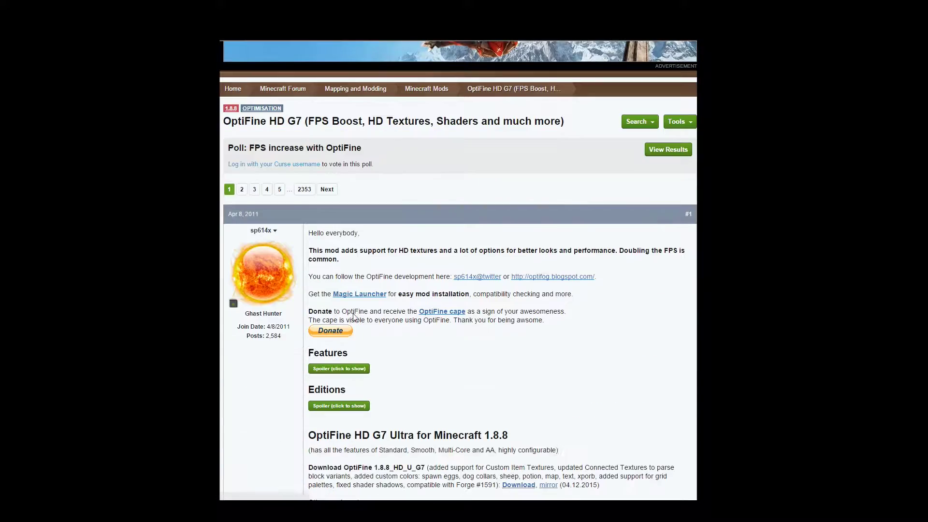
pyautogui.scroll(-3, 355, 317)
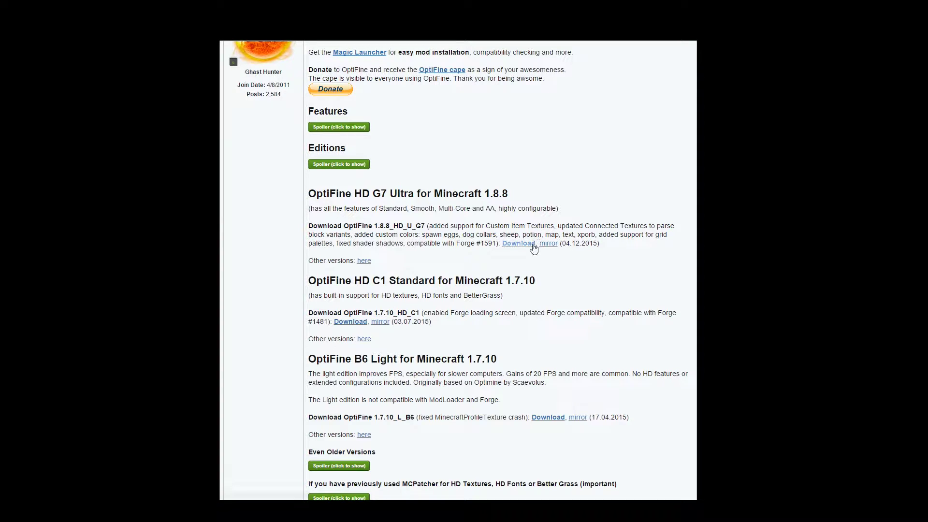
pyautogui.click(541, 243)
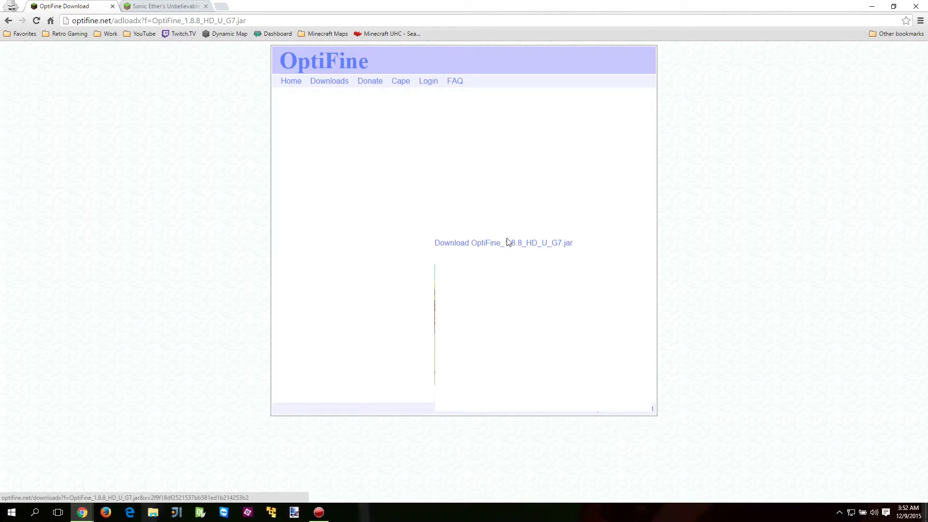
pyautogui.click(503, 244)
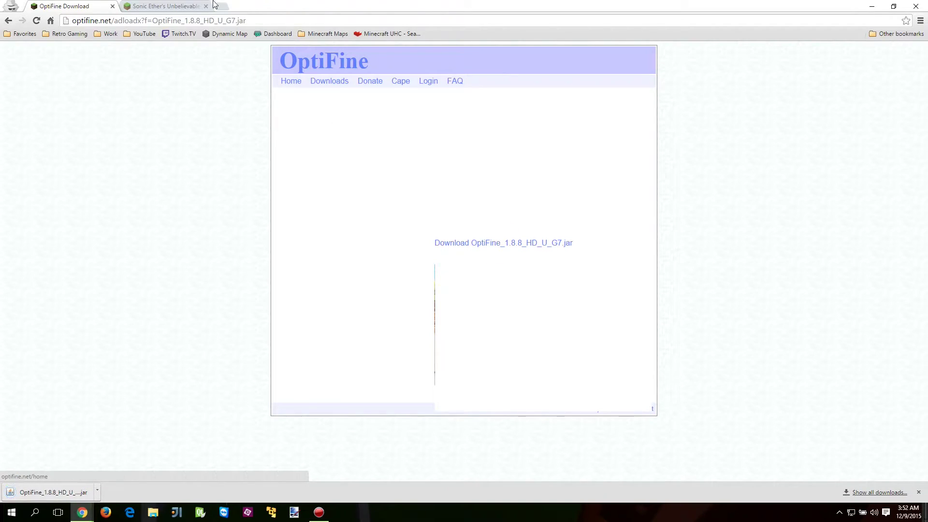
# Download the SEUS v10.1 Standard shader pack from the Sonic Ether's Unbelievable Shaders thread, accepting the EULA
pyautogui.click(188, 7)
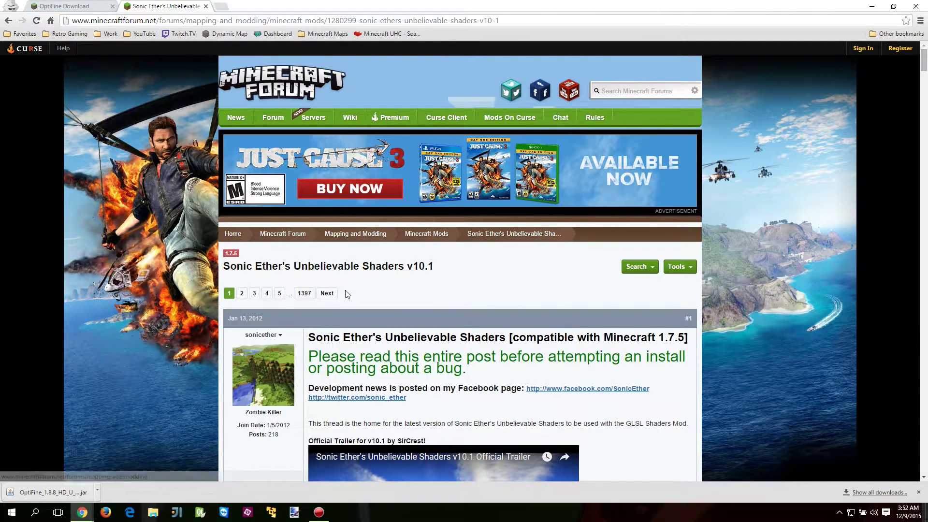
pyautogui.scroll(-1, 411, 327)
pyautogui.scroll(-15, 449, 289)
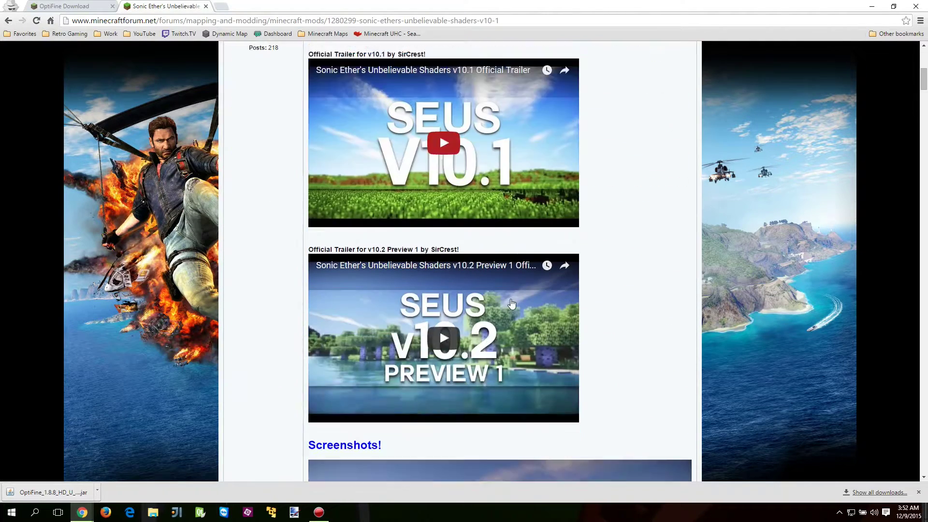
pyautogui.scroll(-19, 512, 303)
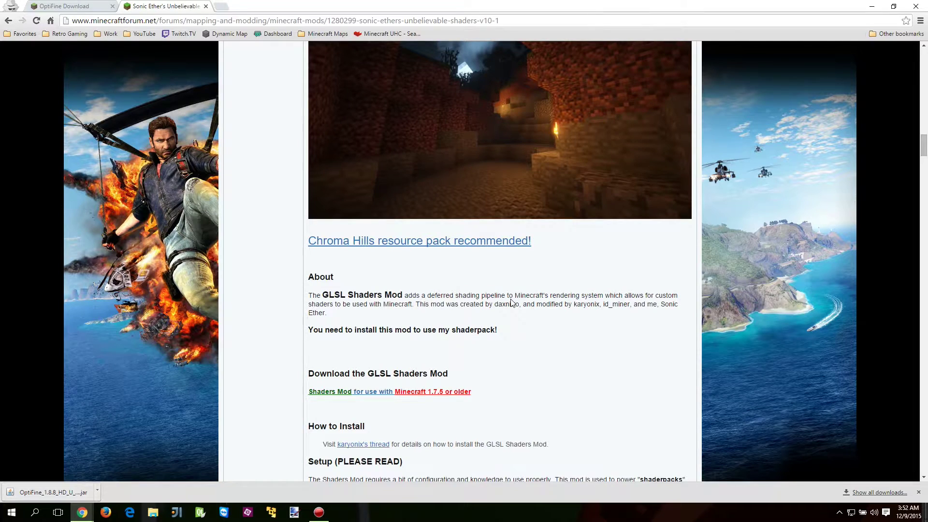
pyautogui.scroll(-3, 513, 303)
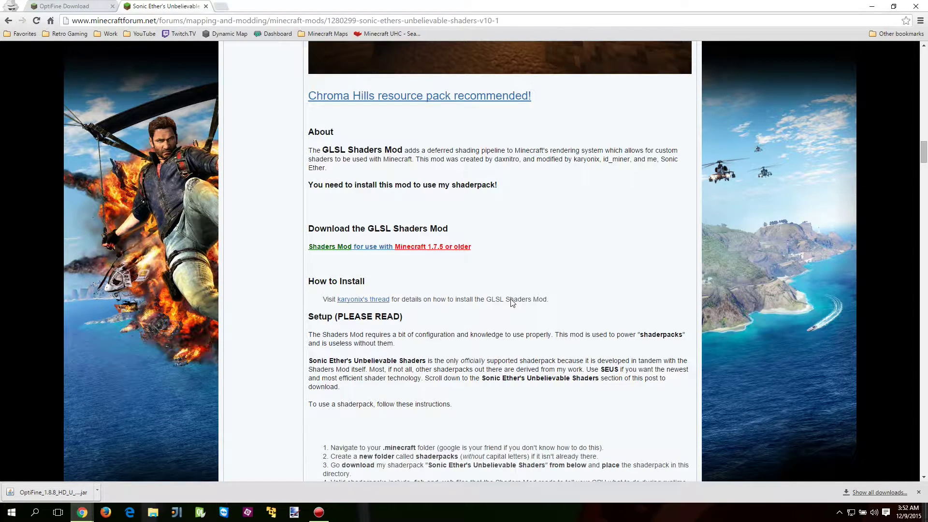
pyautogui.scroll(-5, 513, 304)
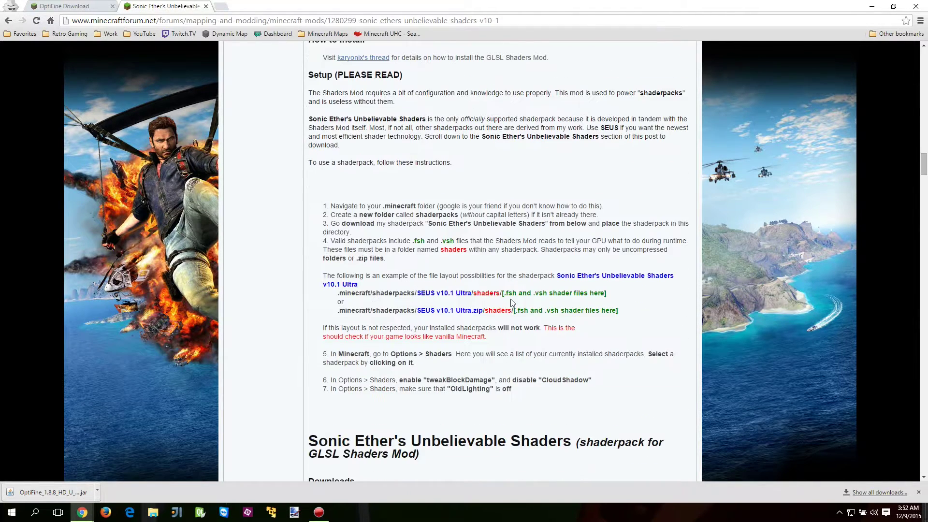
pyautogui.scroll(-7, 513, 304)
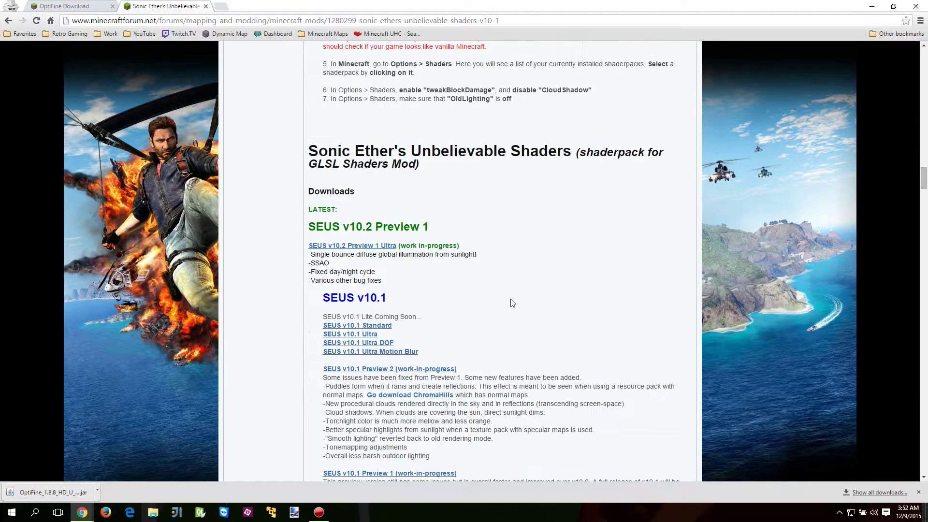
pyautogui.scroll(-1, 512, 303)
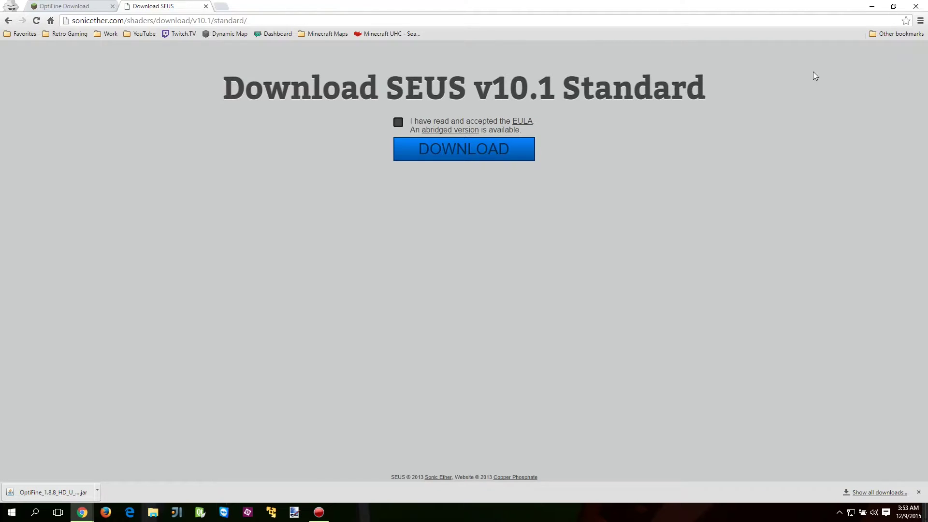
pyautogui.click(397, 121)
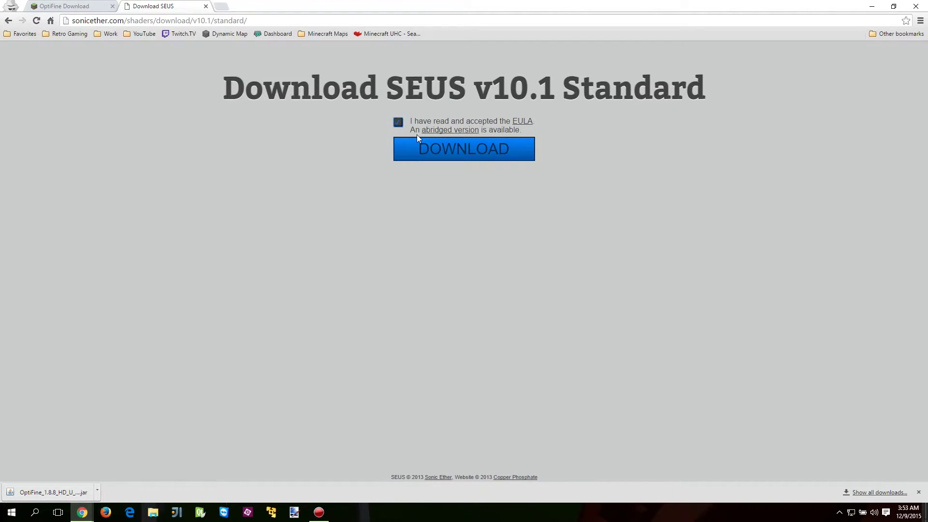
pyautogui.click(449, 156)
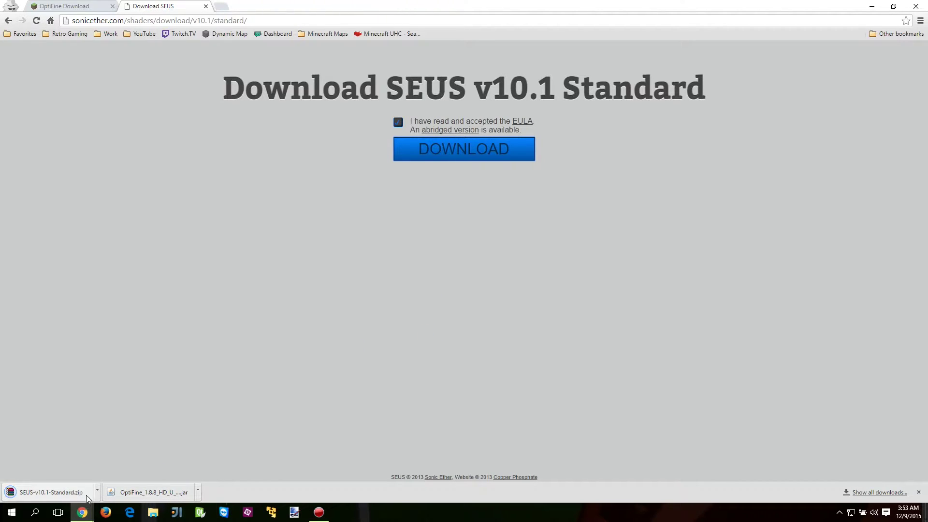
# Run the downloaded OptiFine jar and install OptiFine HD Ultra G7 for Minecraft 1.8.8
pyautogui.click(159, 493)
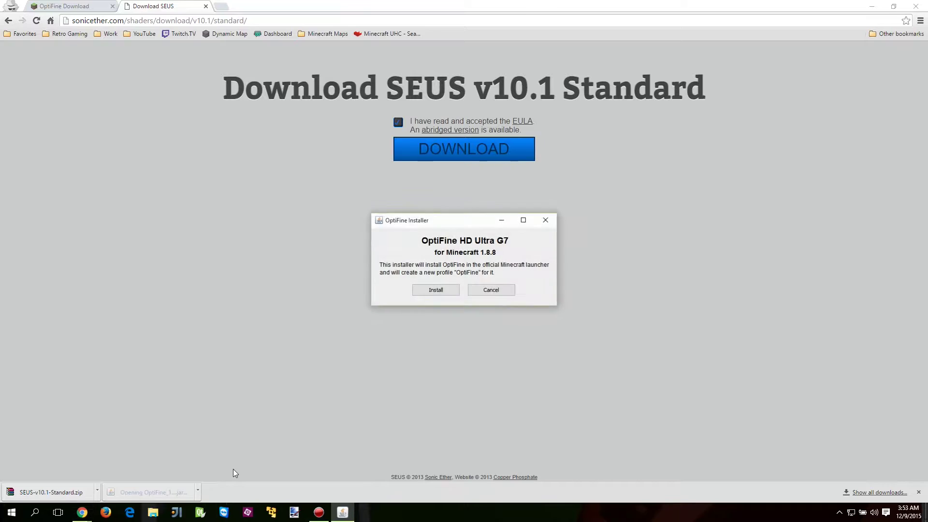
pyautogui.click(436, 289)
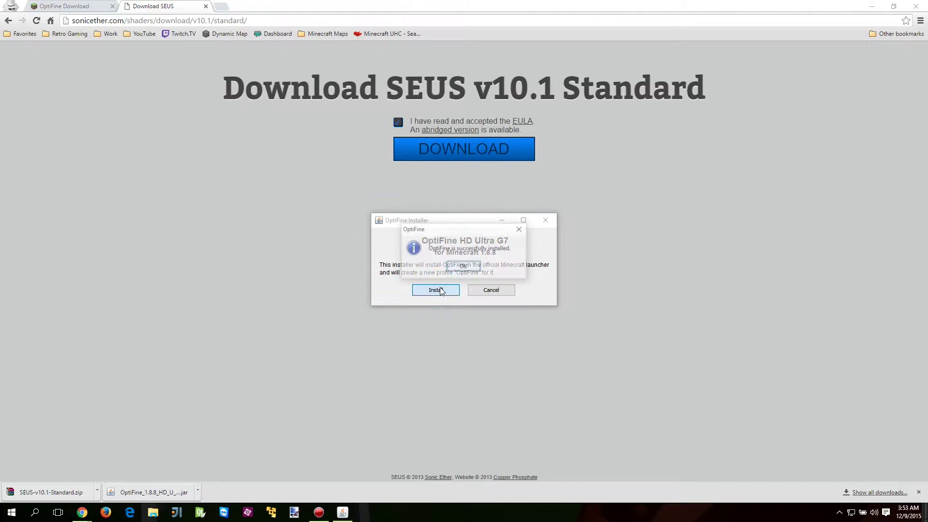
pyautogui.click(462, 265)
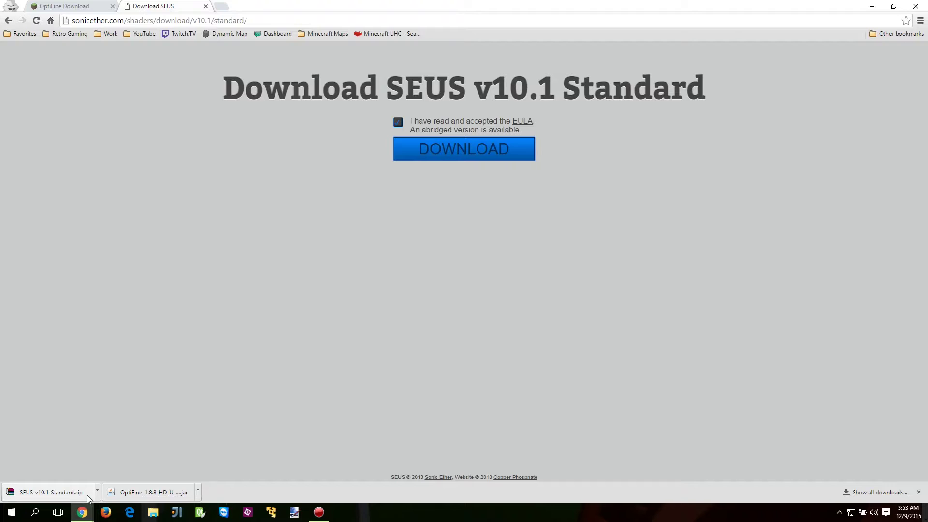
# Close the browser and start Minecraft from its desktop launcher using the OptiFine profile
pyautogui.click(915, 6)
pyautogui.doubleClick(900, 72)
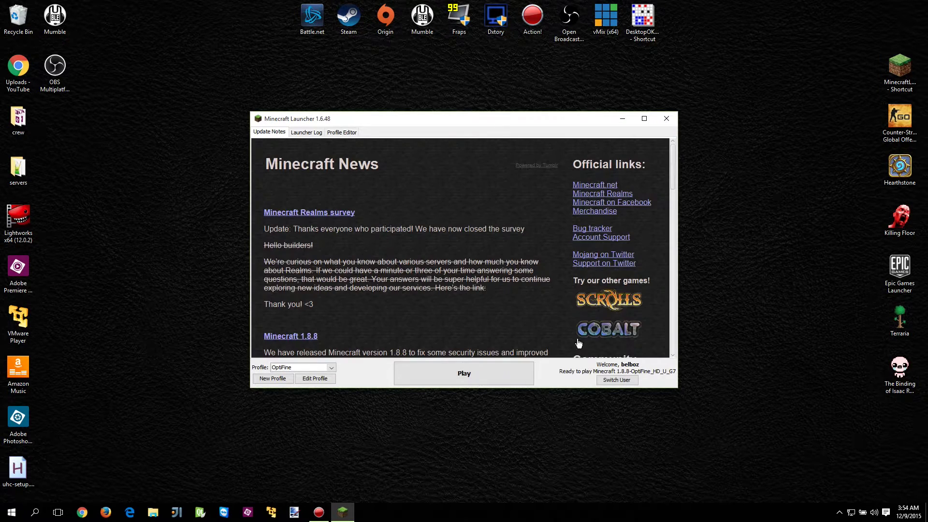
pyautogui.click(294, 368)
pyautogui.click(315, 366)
pyautogui.click(509, 378)
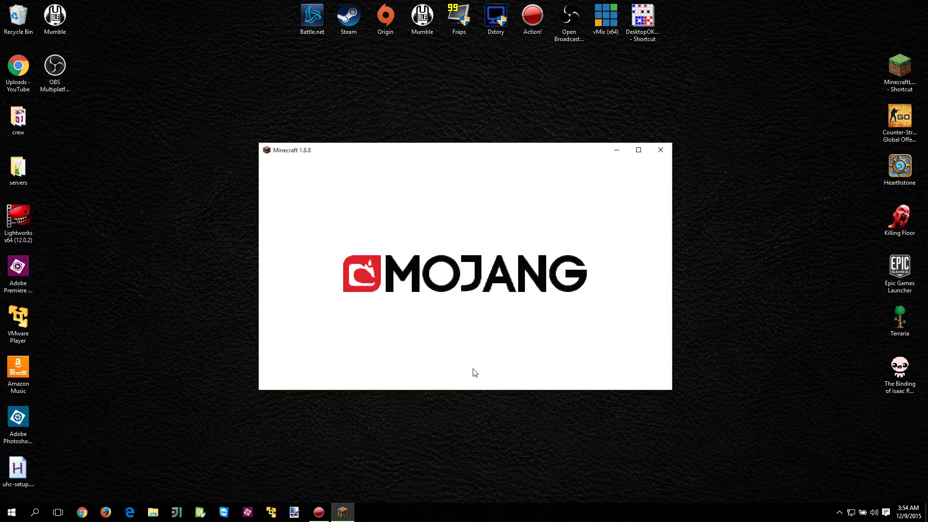
# Open the shader packs folder from Minecraft's shader video settings and delete the existing SEUS-v10.1-Standard.zip in it
pyautogui.click(442, 353)
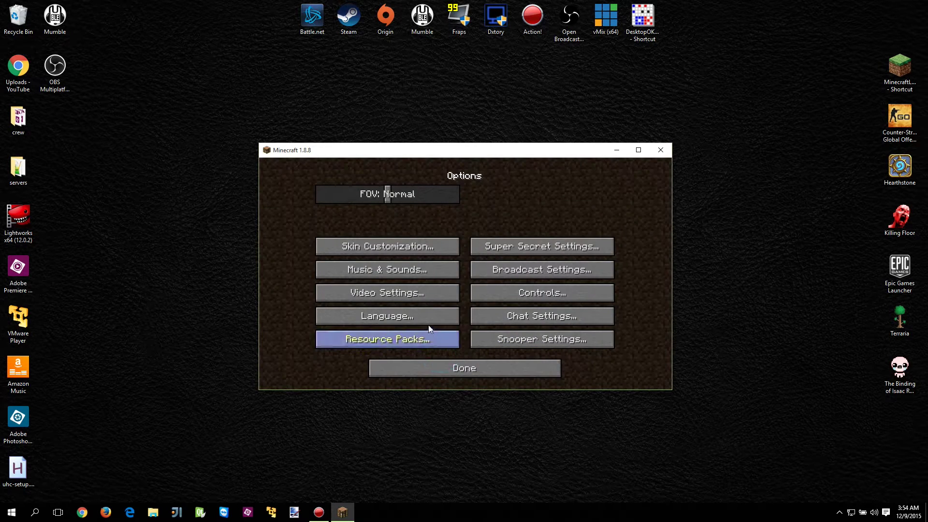
pyautogui.click(393, 294)
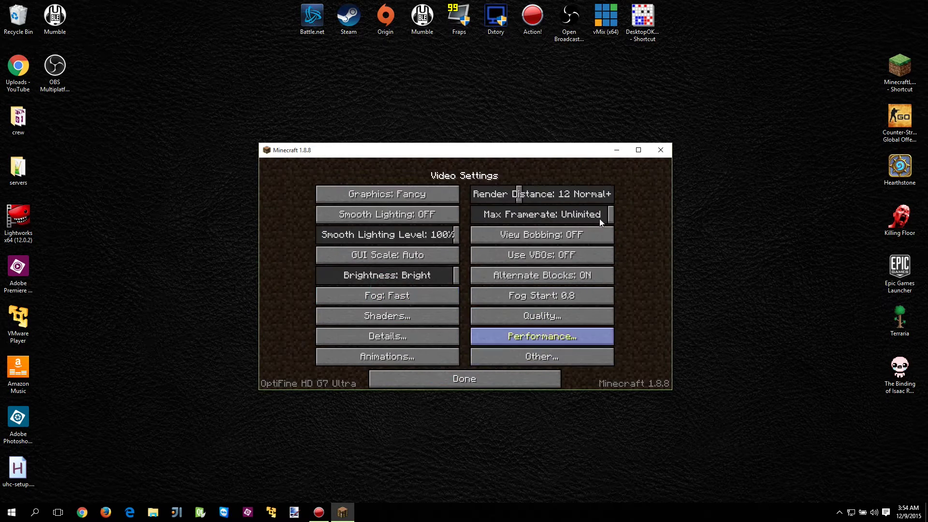
pyautogui.click(397, 321)
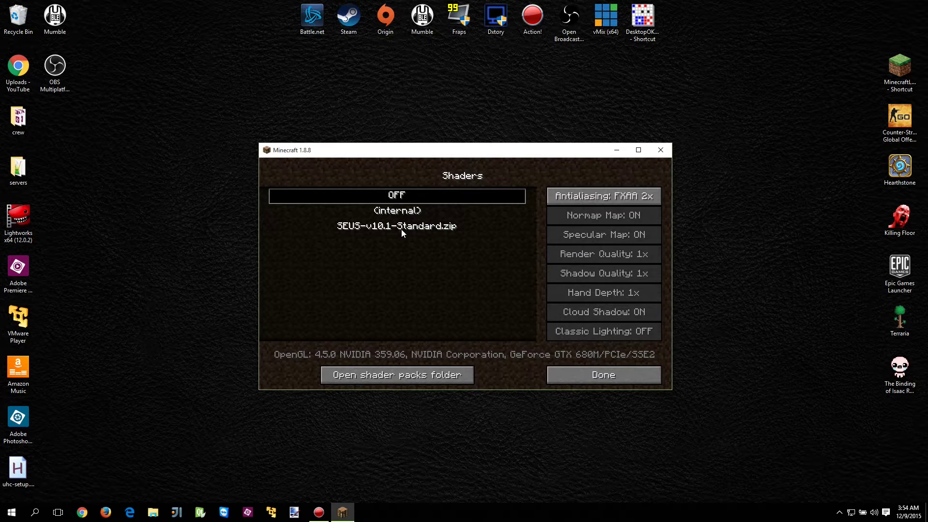
pyautogui.click(411, 377)
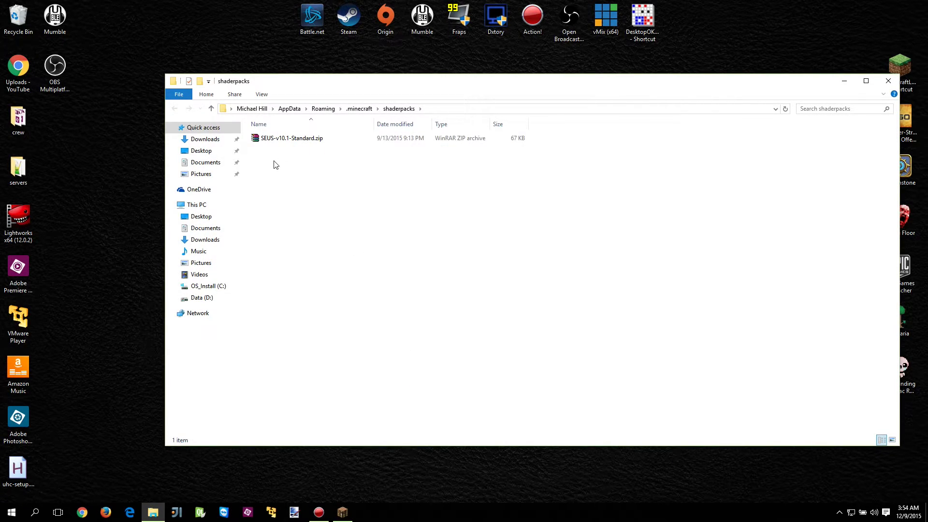
pyautogui.click(278, 141)
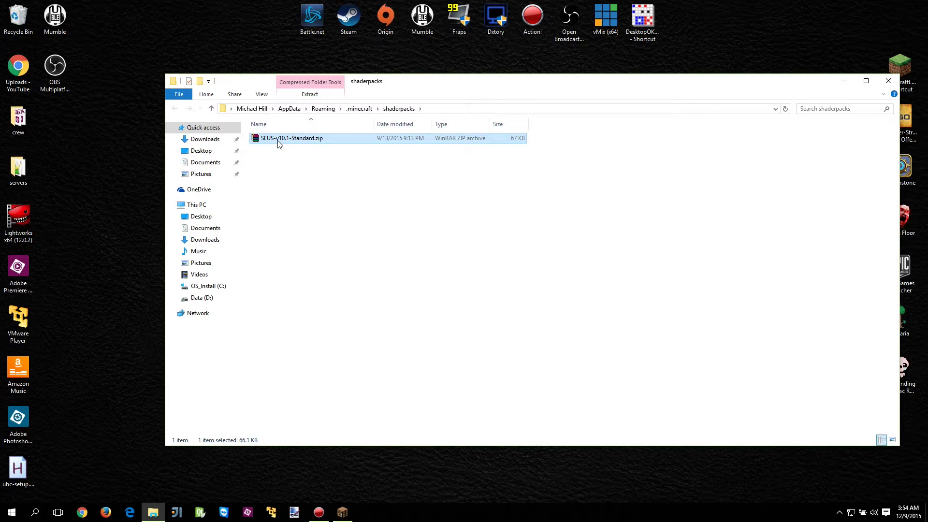
pyautogui.press('Delete')
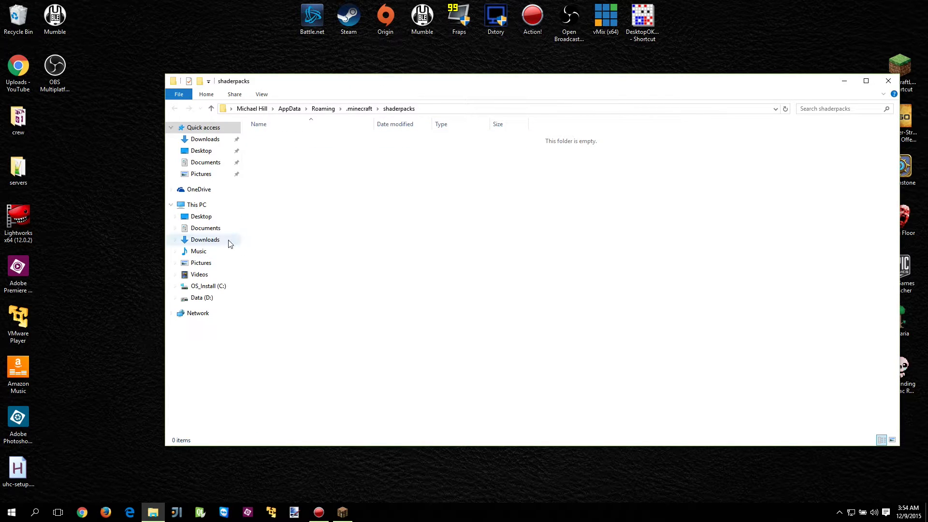
# Move SEUS-v10.1-Standard.zip from the Downloads folder into Minecraft's shaderpacks folder and close the folder window
pyautogui.click(185, 140)
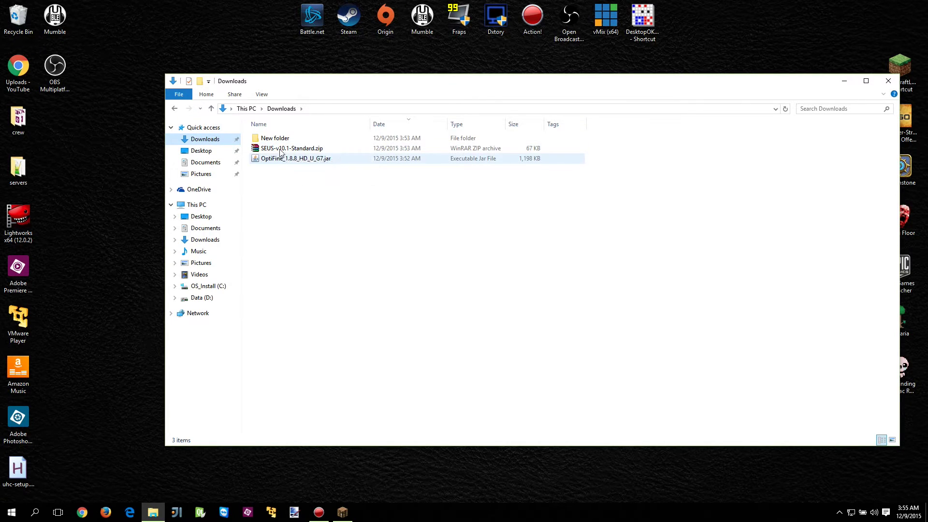
pyautogui.click(280, 149)
pyautogui.rightClick(280, 150)
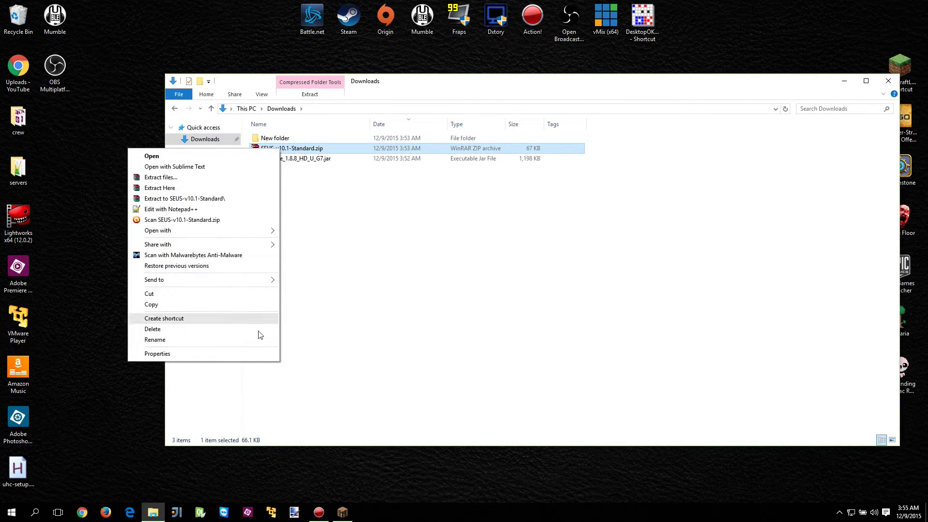
pyautogui.click(256, 296)
pyautogui.click(175, 108)
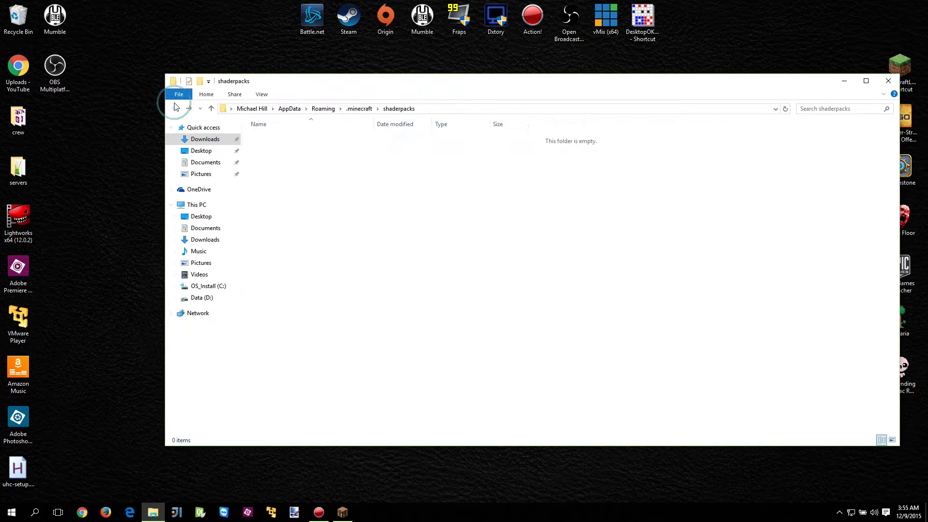
pyautogui.rightClick(332, 184)
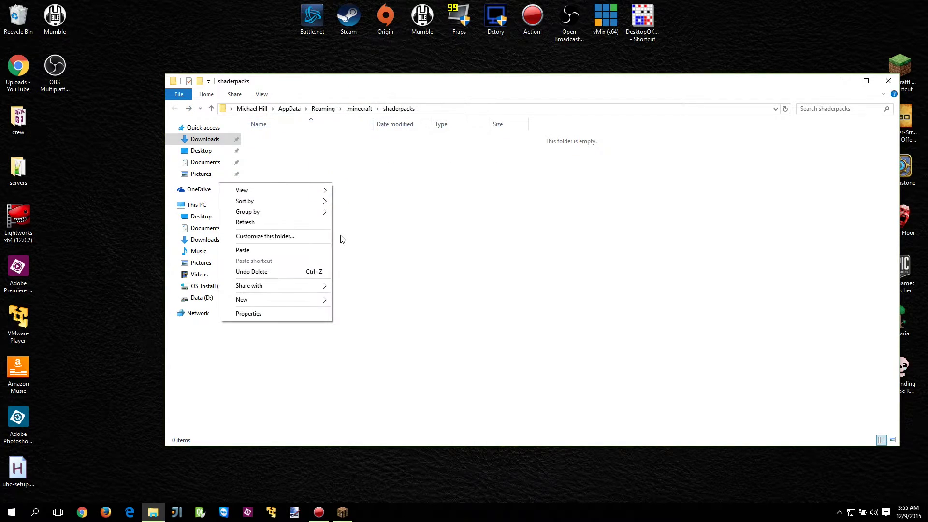
pyautogui.click(243, 250)
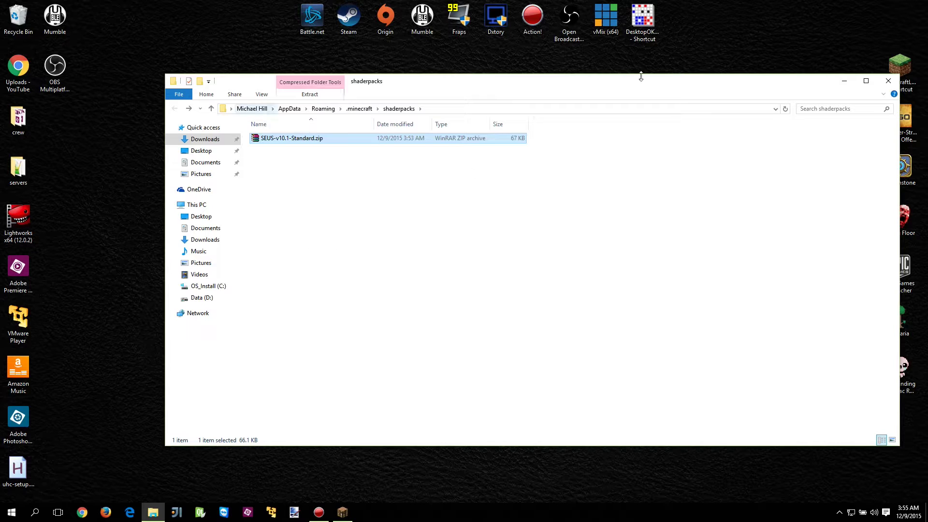
pyautogui.click(886, 84)
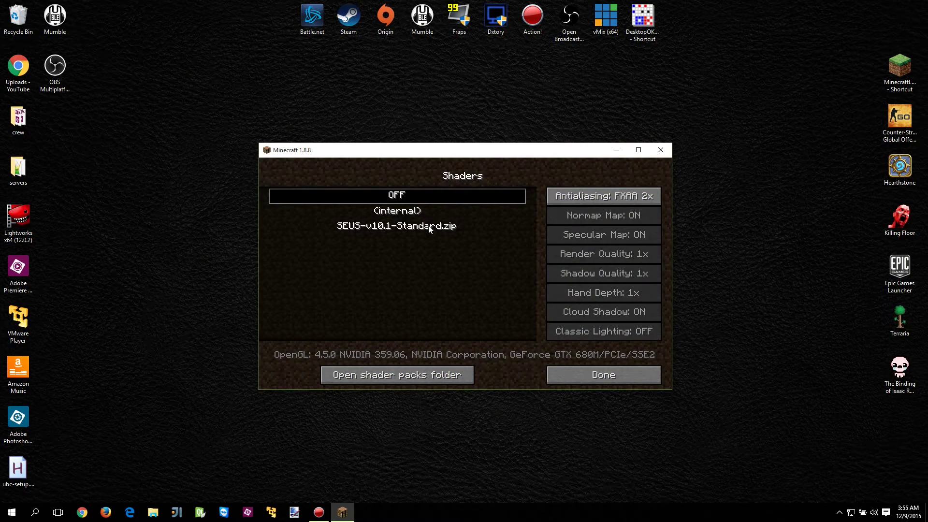
# Leave the shader and video settings, maximize the Minecraft window and load the first singleplayer world
pyautogui.click(587, 378)
pyautogui.click(638, 150)
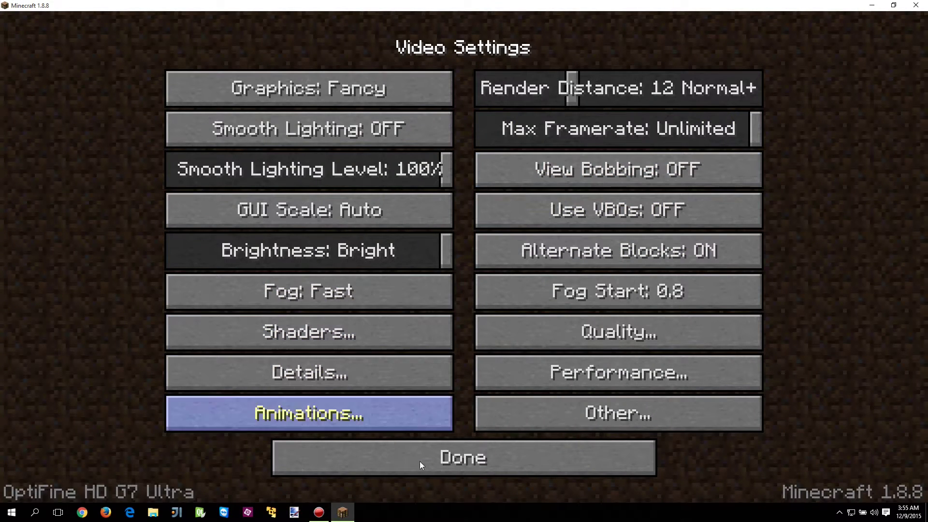
pyautogui.click(443, 456)
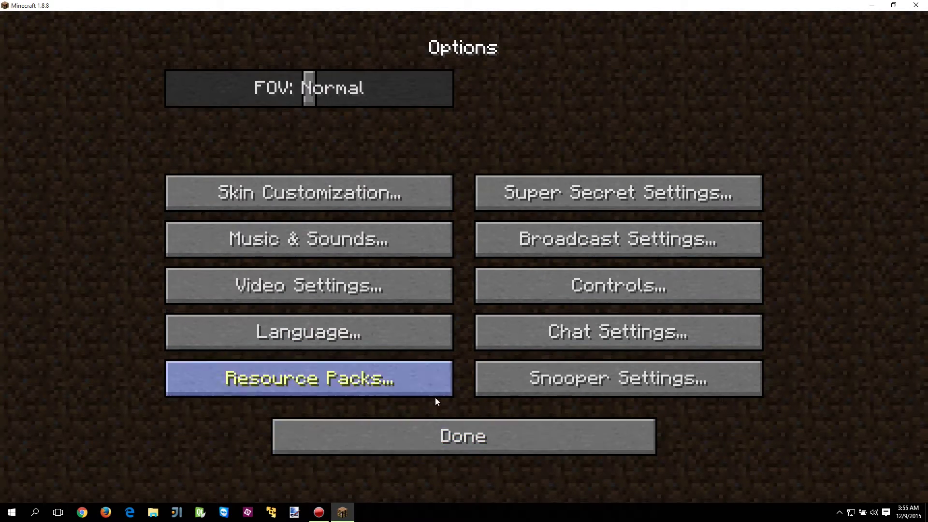
pyautogui.click(433, 440)
pyautogui.click(420, 241)
pyautogui.doubleClick(363, 127)
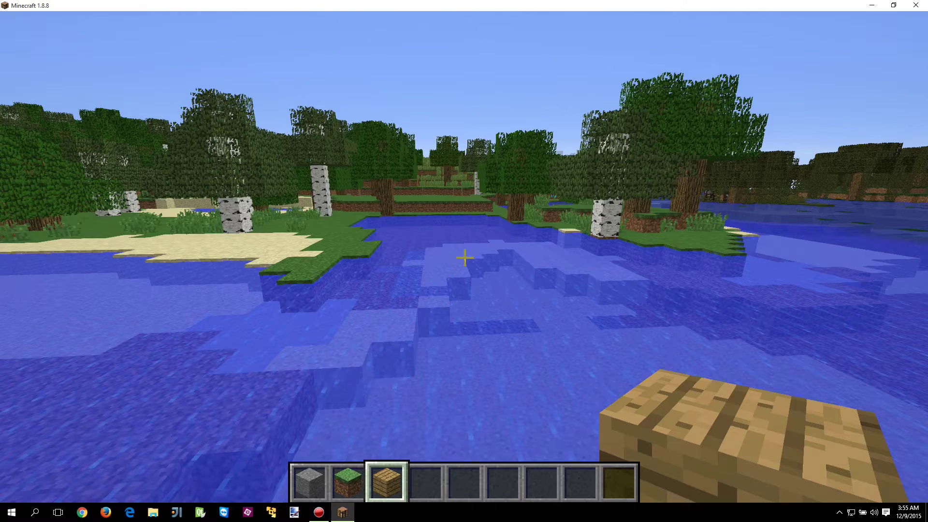
# Activate the SEUS-v10.1-Standard.zip shader pack in the in-game shader video settings and return to the world
pyautogui.press('Escape')
pyautogui.click(441, 294)
pyautogui.click(435, 295)
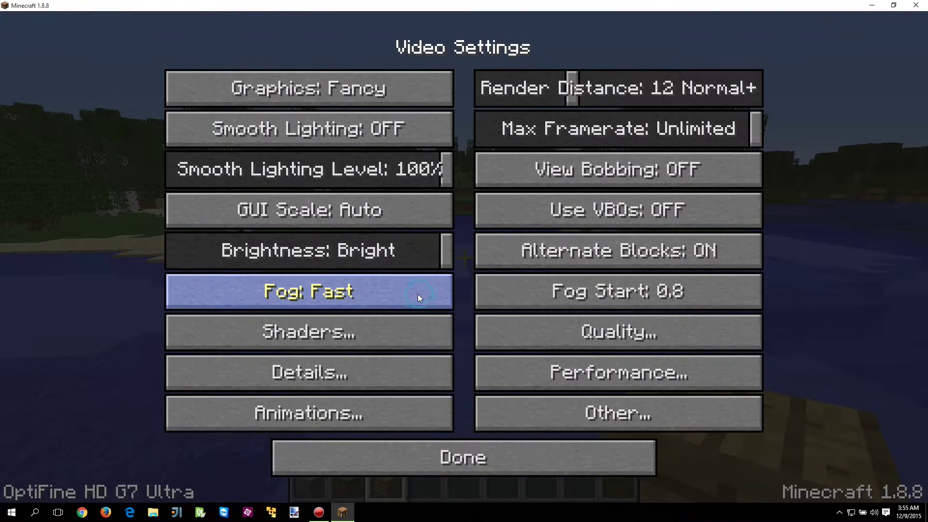
pyautogui.click(419, 333)
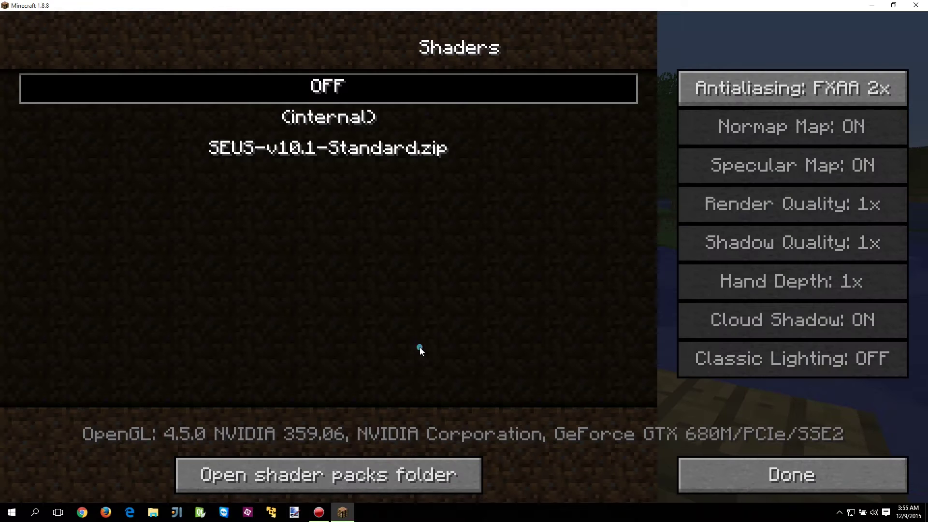
pyautogui.click(384, 155)
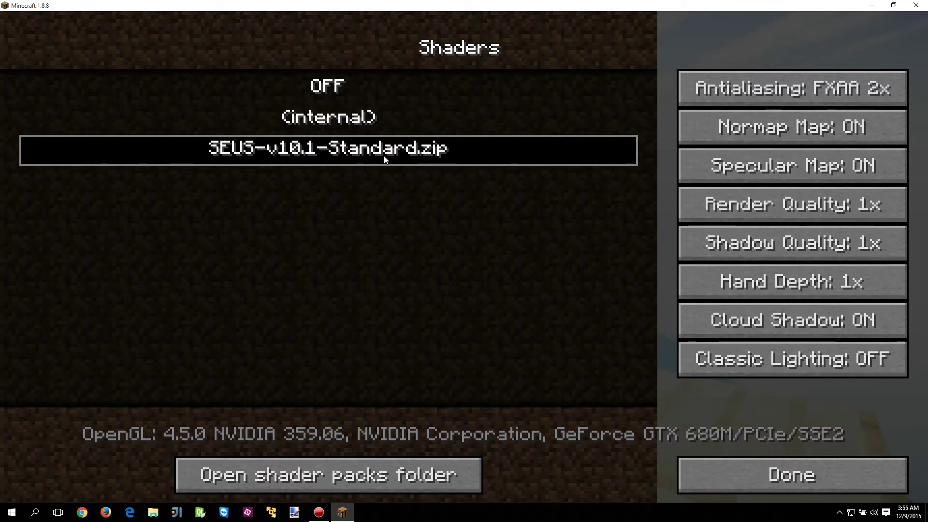
pyautogui.click(736, 477)
pyautogui.click(632, 469)
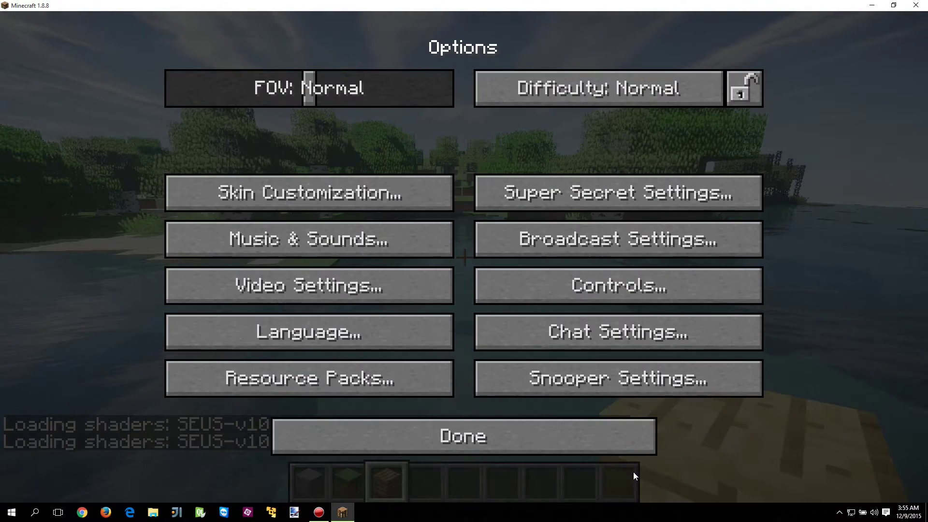
pyautogui.click(608, 448)
pyautogui.click(534, 167)
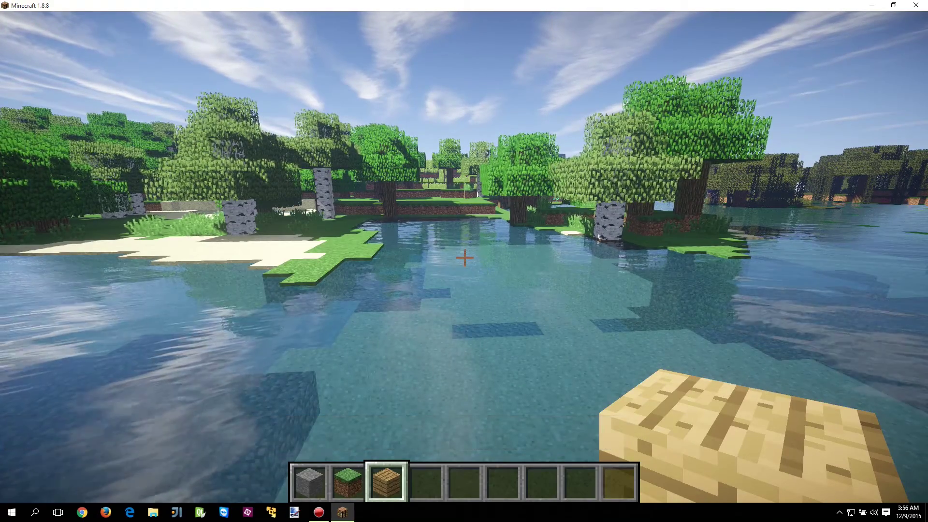
# Review the video settings and the shader options available for the active SEUS pack, then return to the world
pyautogui.press('Escape')
pyautogui.click(447, 290)
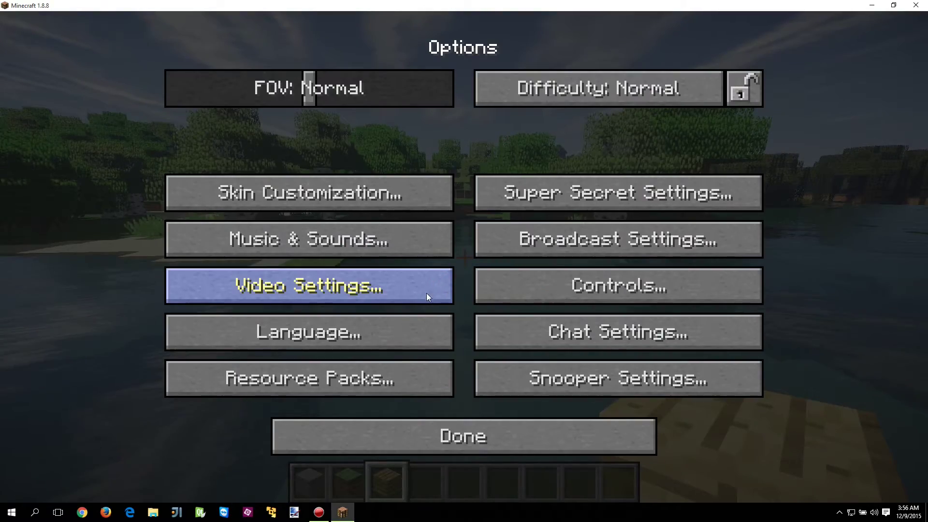
pyautogui.click(427, 294)
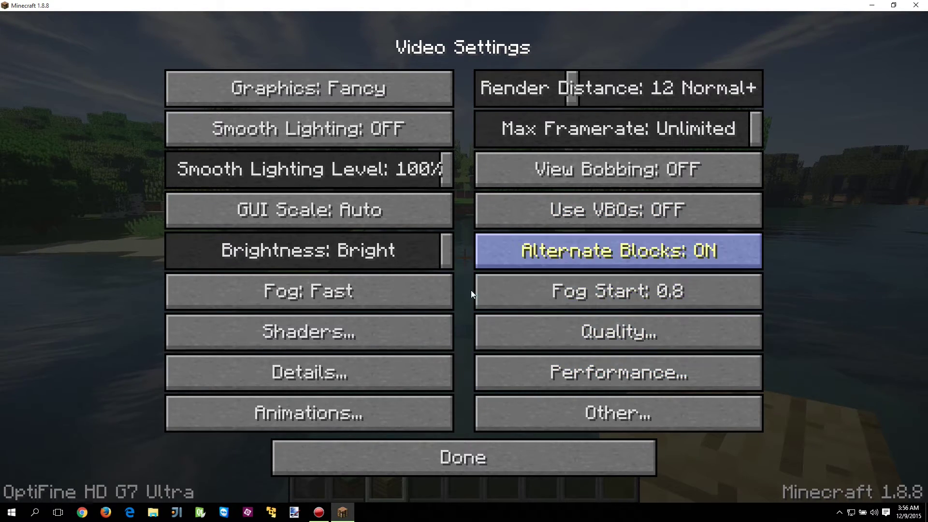
pyautogui.click(375, 330)
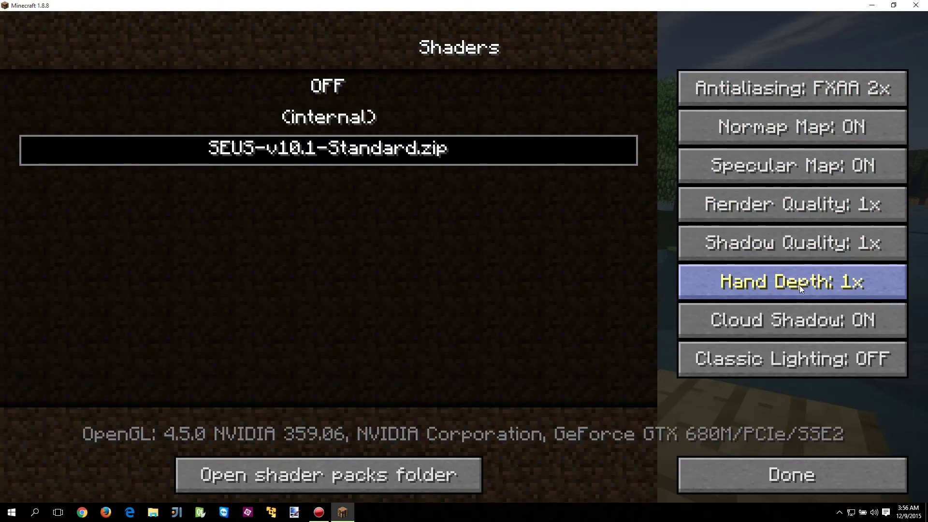
pyautogui.click(793, 467)
pyautogui.click(626, 457)
pyautogui.click(621, 452)
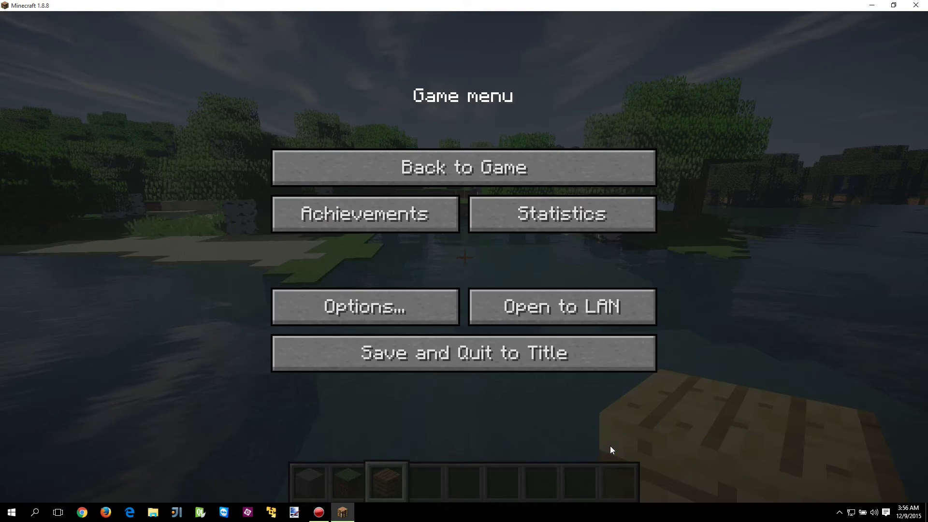
pyautogui.click(546, 163)
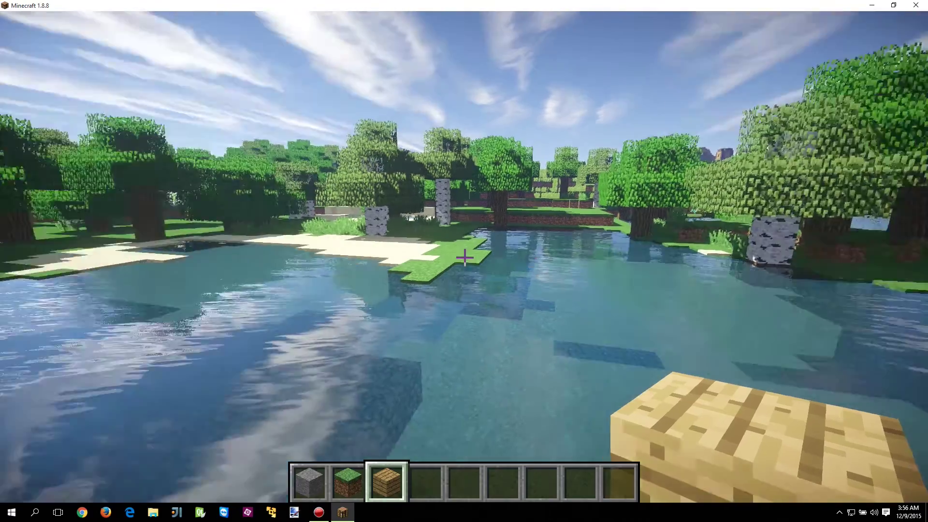